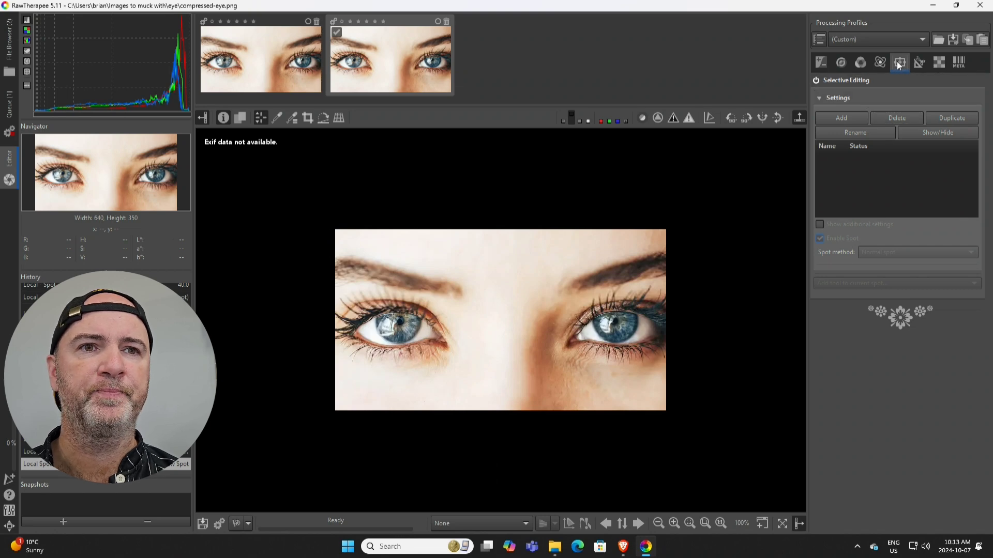
Step: Enable Selective Editing, add a new elliptical spot and place it over the iris on the right side of the photo
left_click(816, 81)
left_click(814, 82)
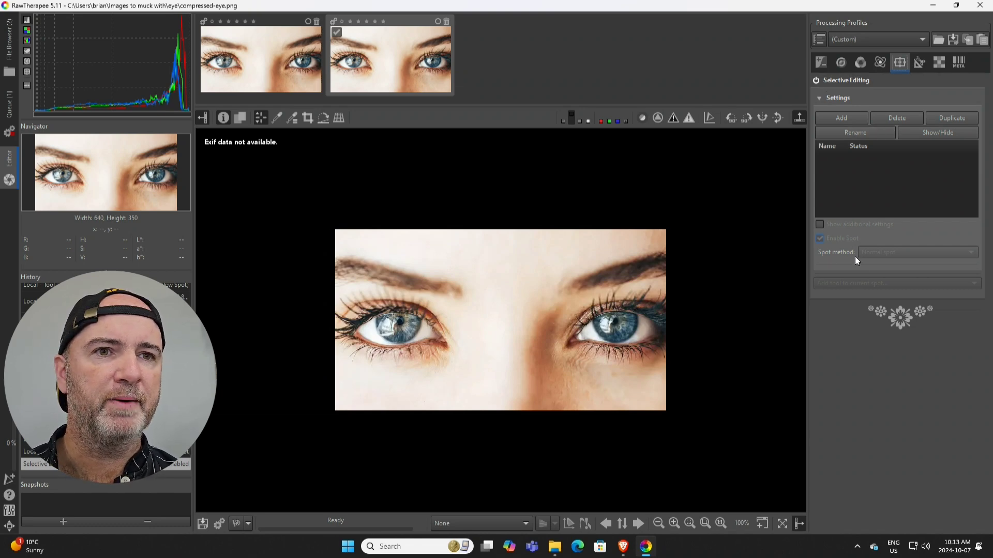
left_click(846, 119)
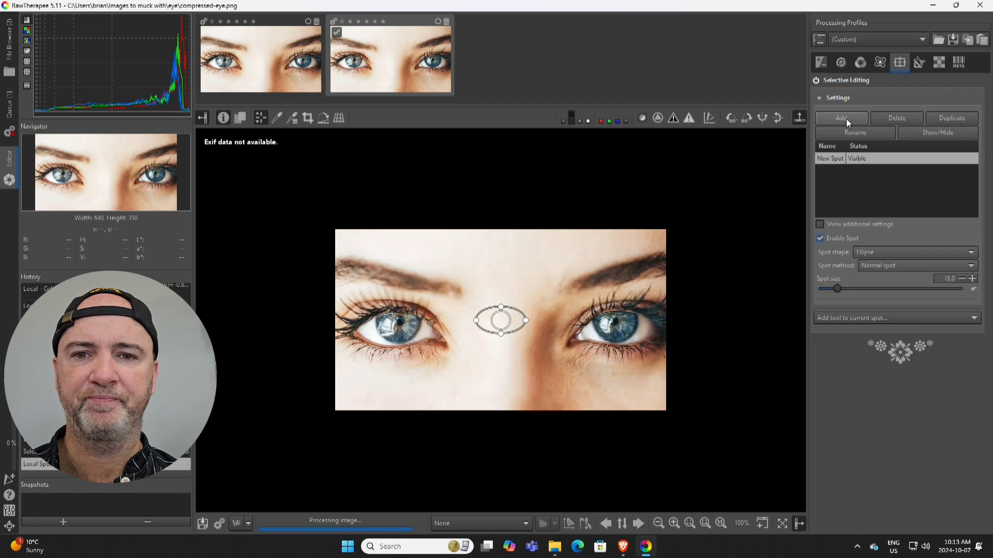
left_click_drag(502, 321, 615, 324)
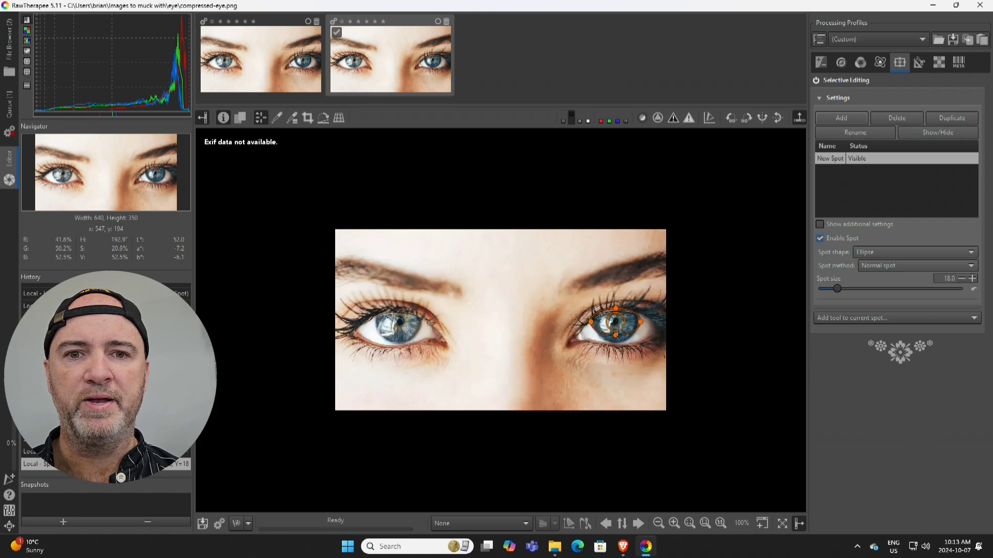
Step: Adjust the ellipse's height to fit around the right-hand iris and set the spot size to 40
left_click_drag(616, 336, 615, 312)
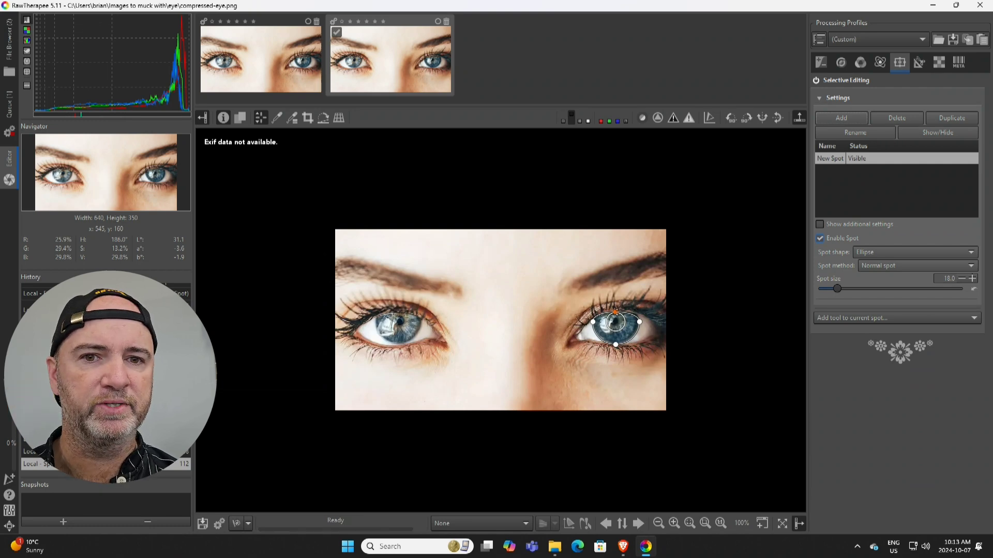
left_click_drag(615, 312, 616, 308)
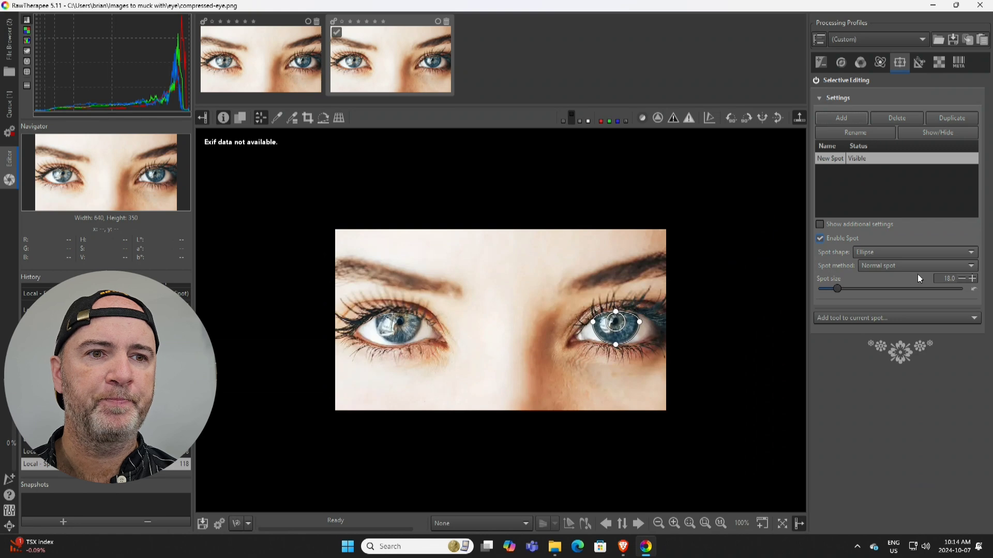
double_click(941, 278)
type("34")
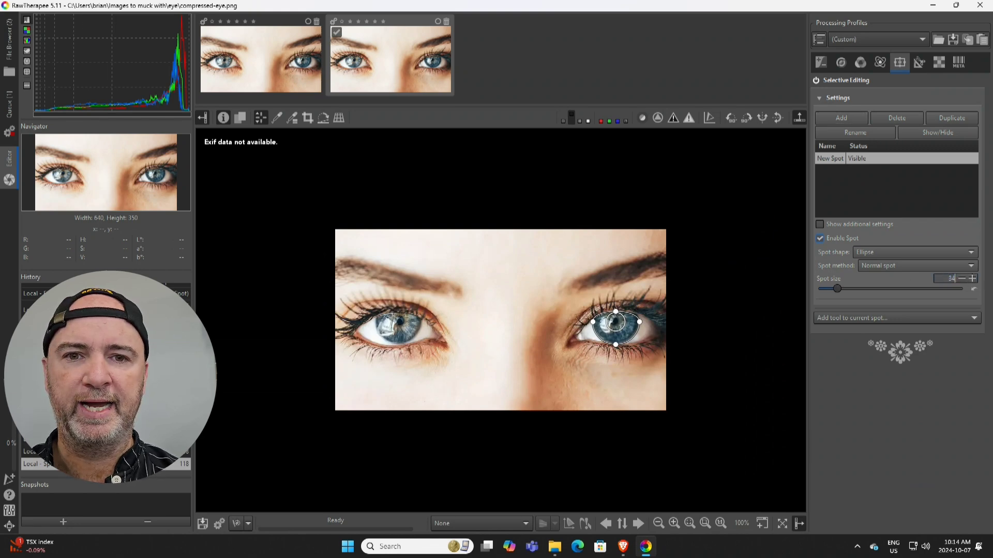
key("Return")
double_click(941, 278)
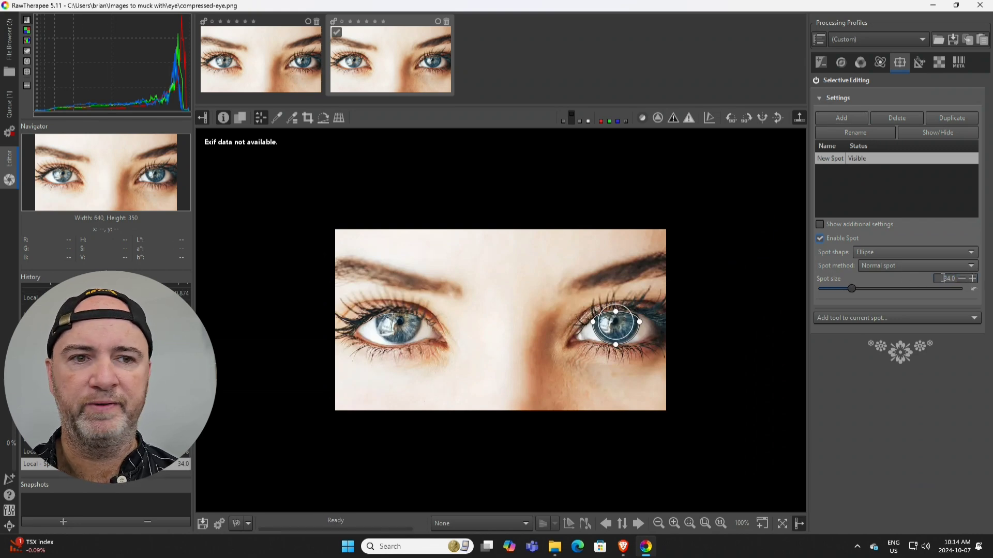
type("40")
key("Return")
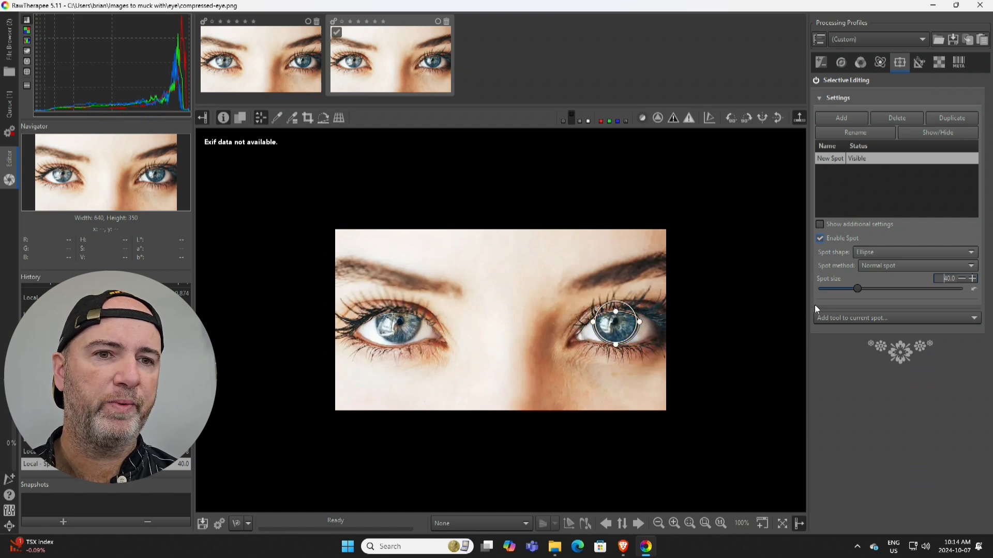
Step: Add the Color & Light tool to the spot and move its color correction grid point to the orange-red corner
left_click(863, 318)
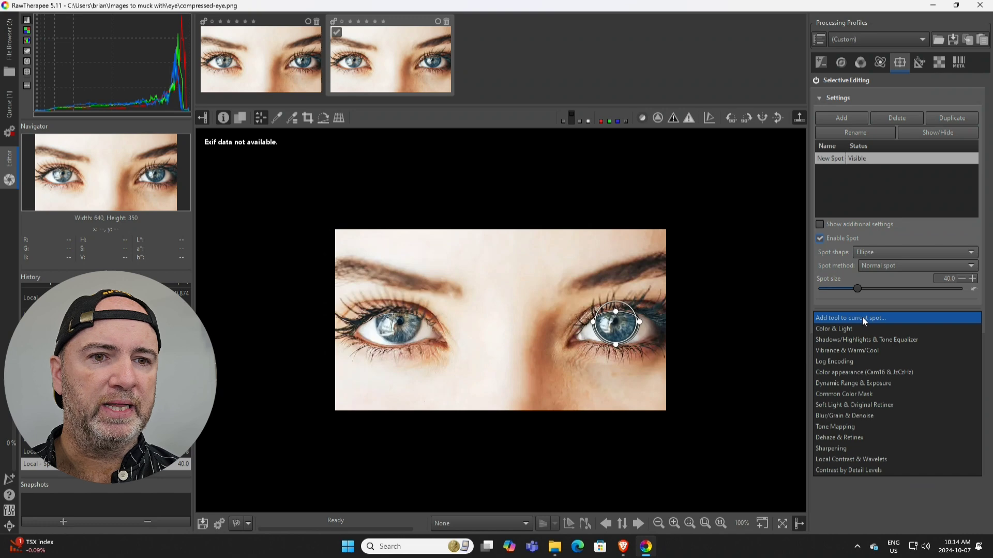
left_click(848, 328)
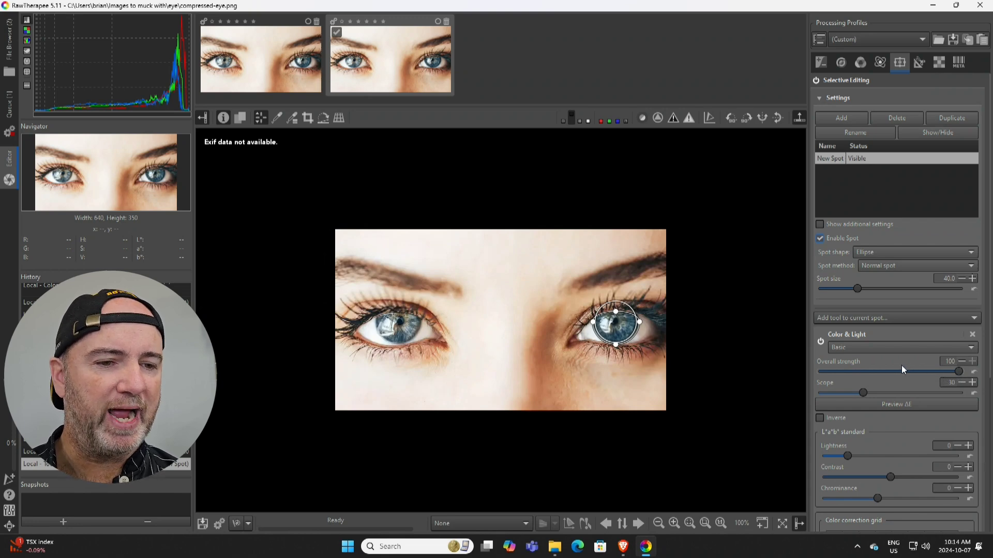
scroll(902, 365, "down", 5)
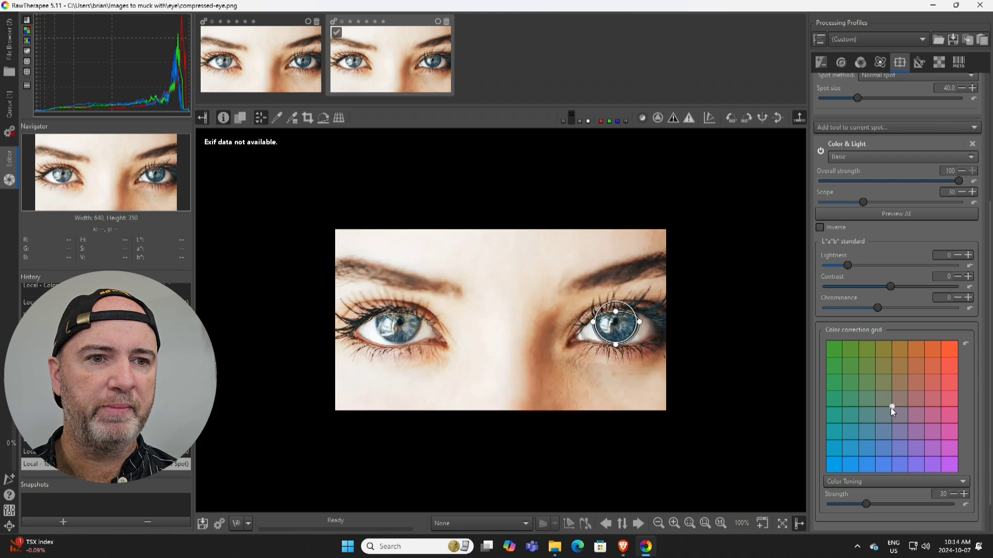
left_click_drag(952, 349, 950, 348)
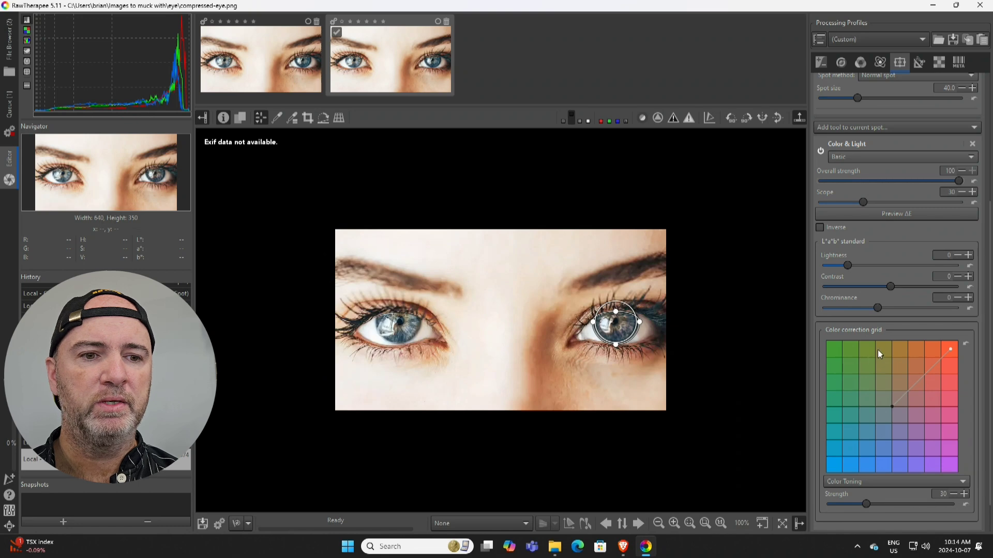
Step: Set the spot's color toning strength to 80, lightness to 85, contrast to -1 and chrominance to -8
scroll(881, 353, "down", 1)
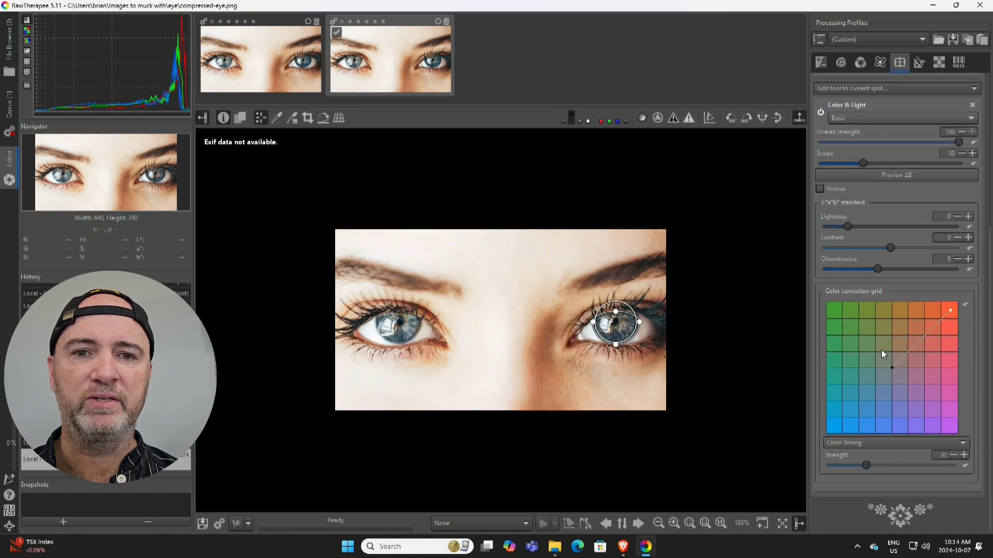
double_click(944, 455)
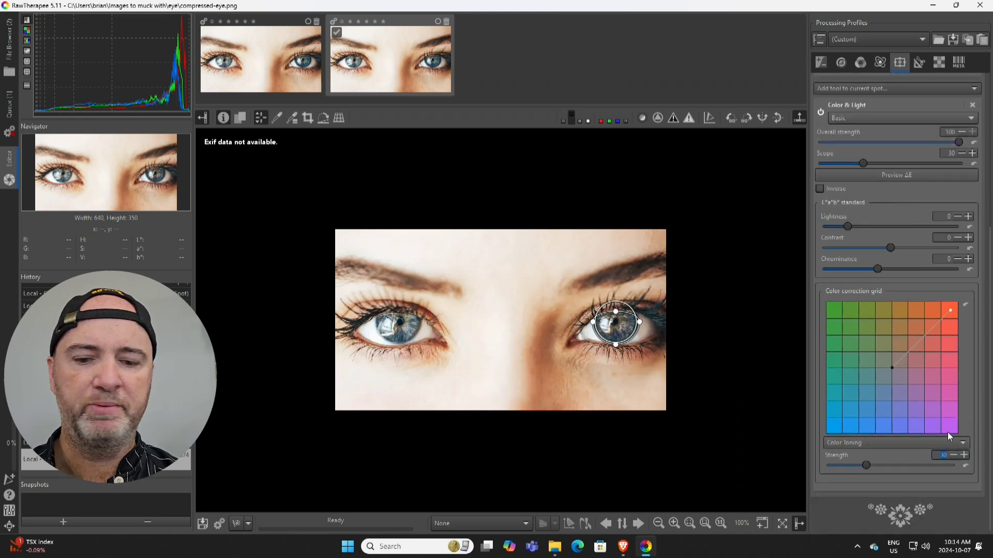
key("Return")
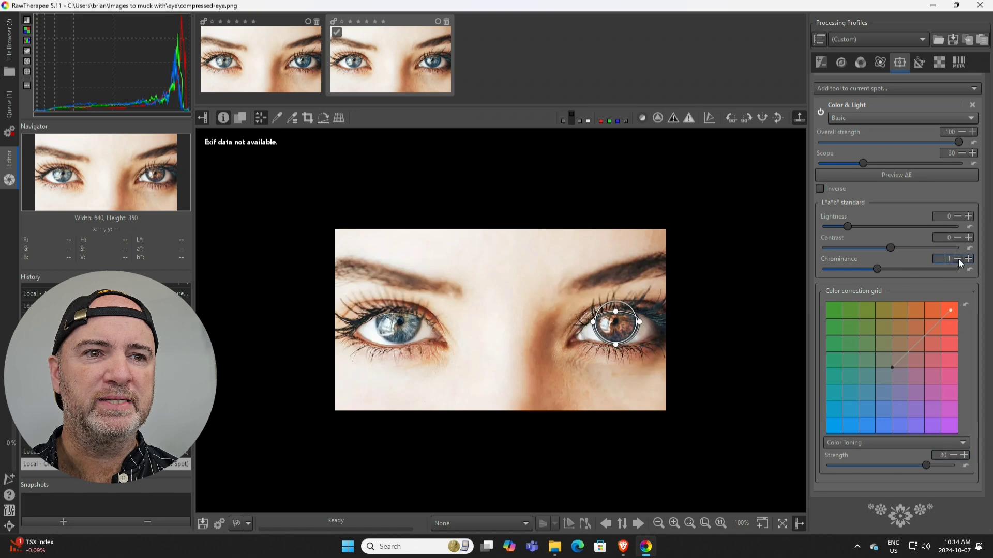
left_click(957, 259)
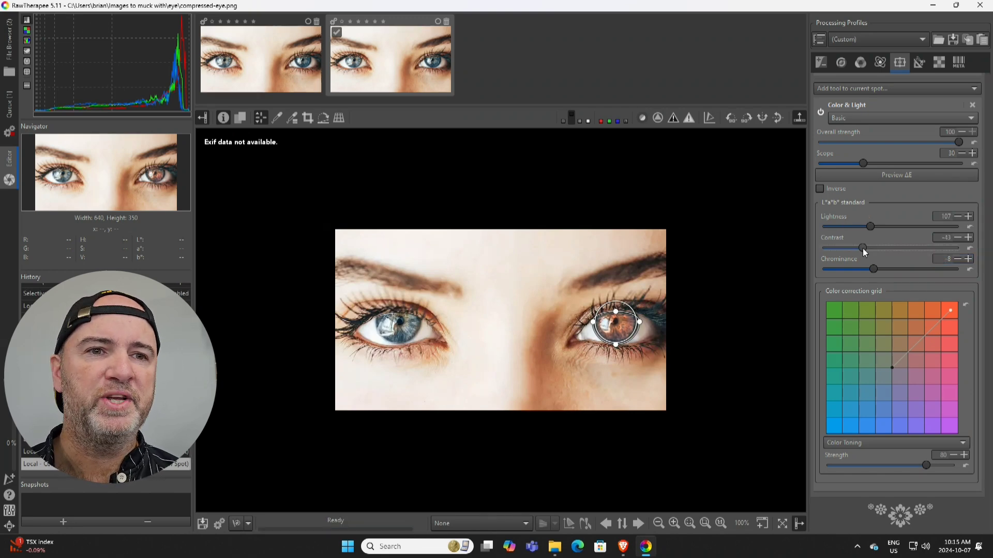
left_click_drag(862, 248, 863, 227)
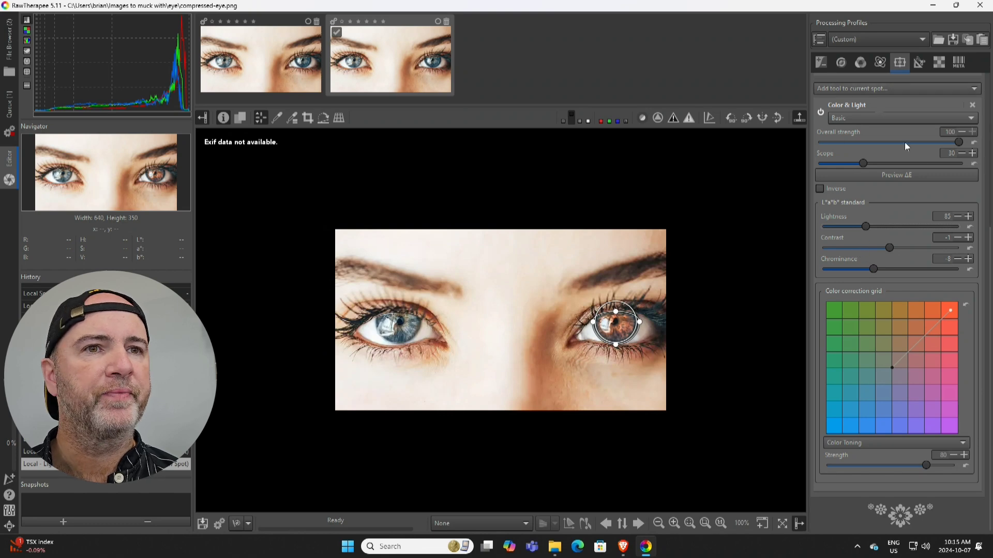
Step: Duplicate the spot and place the copy over the iris on the left side of the photo
scroll(902, 176, "up", 4)
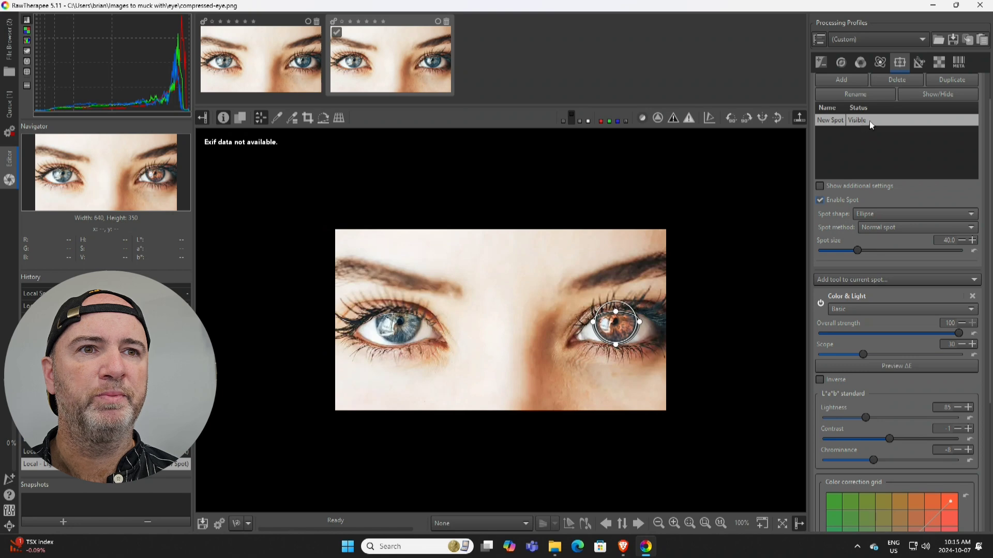
left_click(957, 80)
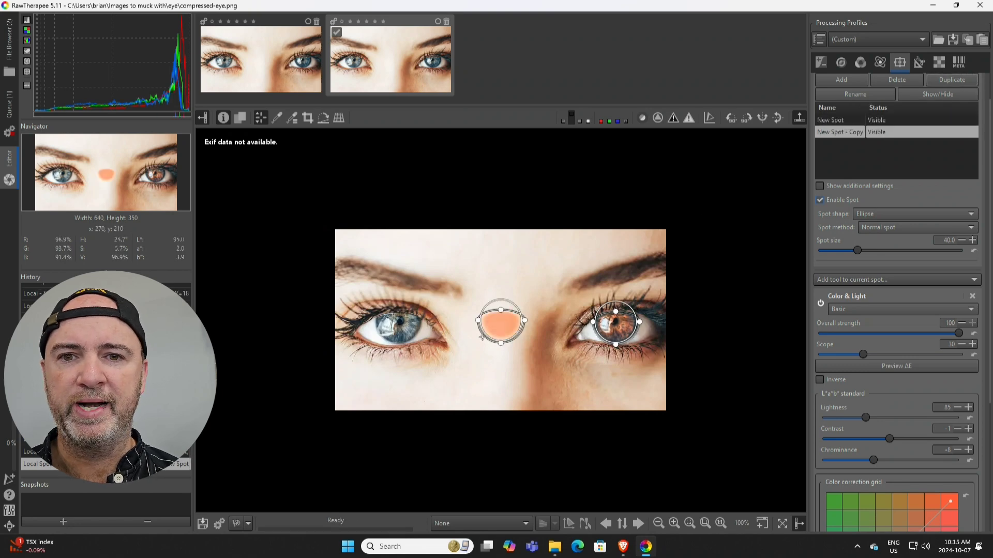
left_click_drag(501, 324, 396, 325)
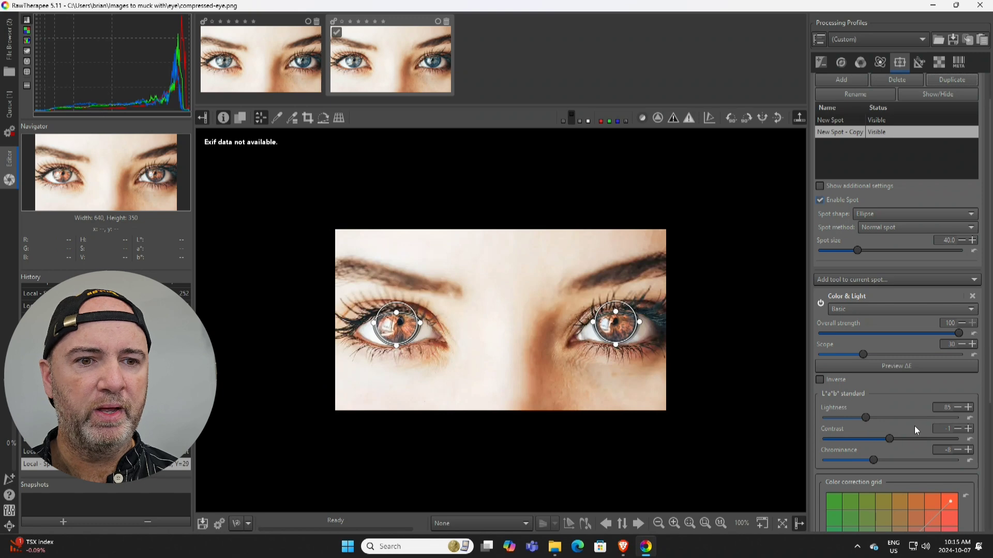
Step: Move the color correction grid point to the purple corner for the left-hand spot and for the right-hand spot
scroll(914, 426, "down", 3)
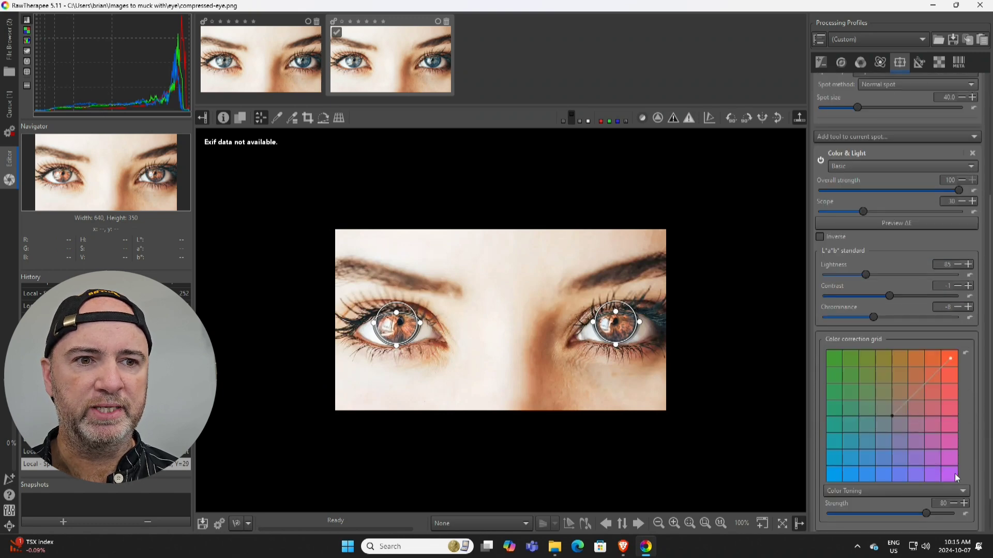
left_click_drag(951, 470, 950, 475)
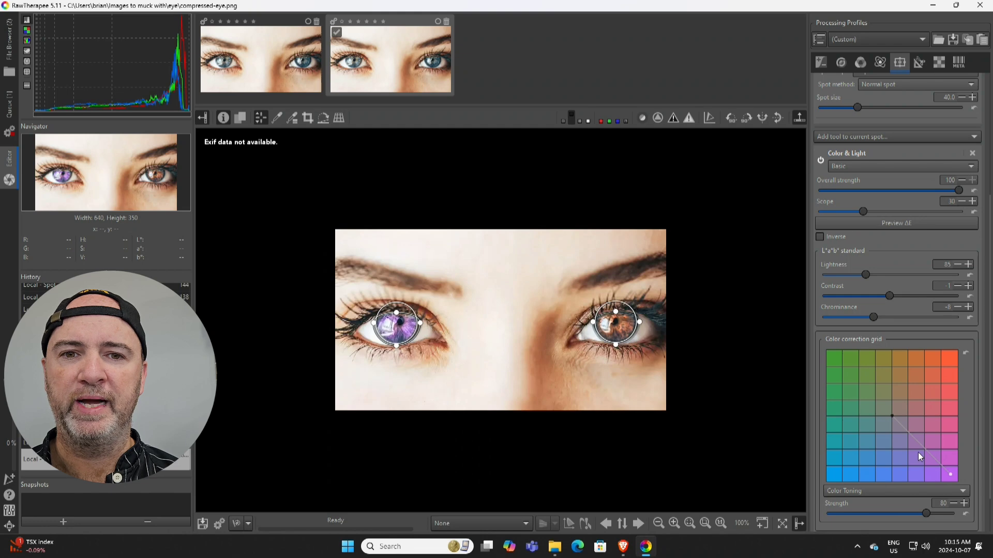
left_click(623, 335)
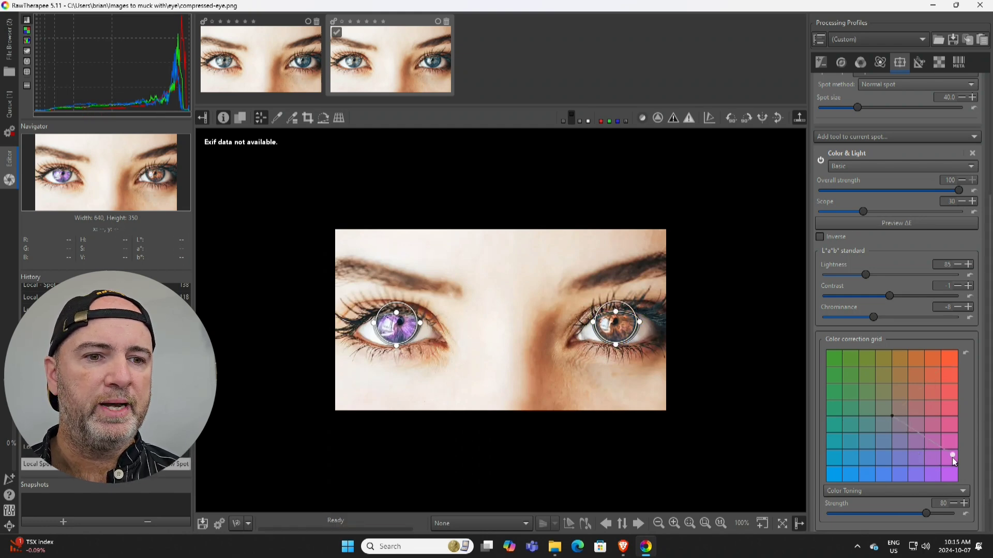
left_click_drag(952, 477, 951, 475)
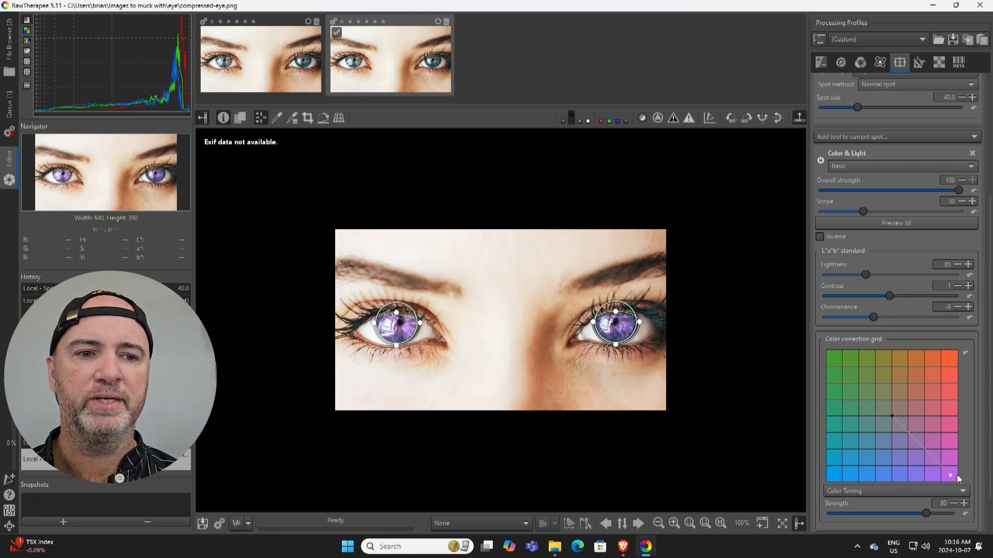
Step: Recolor the right-hand iris blue by moving its grid point into the blue area and setting the toning strength to 30
left_click_drag(950, 475, 821, 469)
scroll(913, 447, "down", 1)
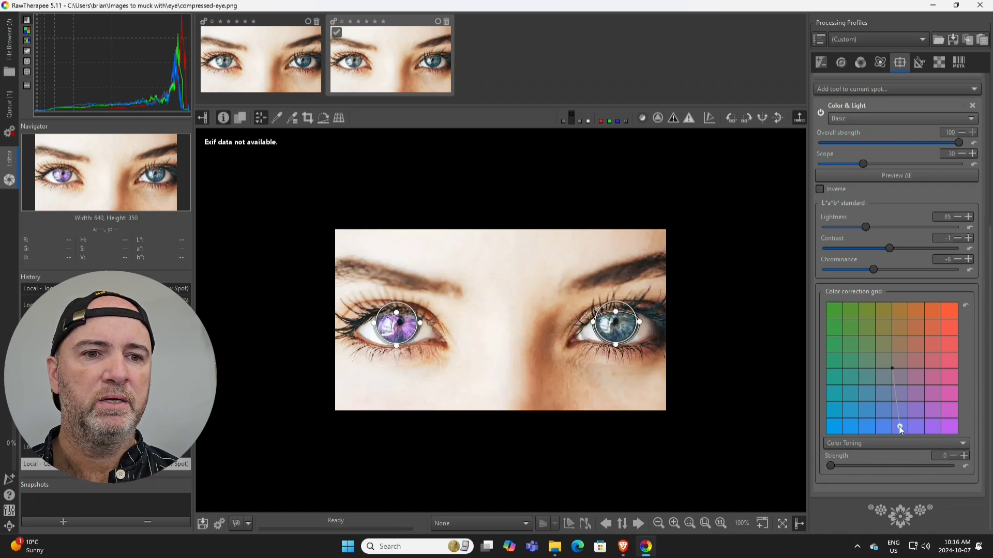
left_click(883, 411)
left_click_drag(830, 464, 842, 464)
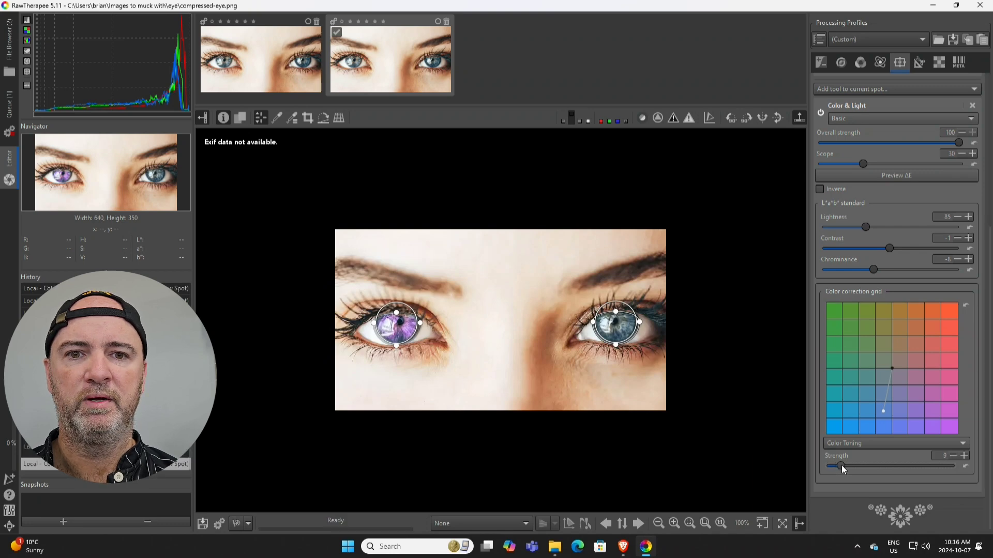
left_click_drag(841, 465, 862, 467)
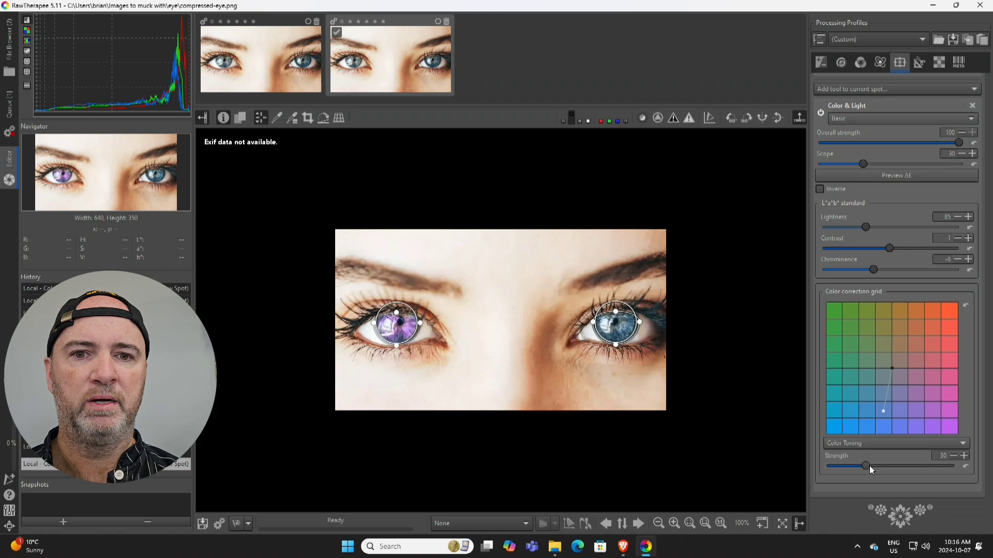
Step: Reduce the color toning strength of the left-hand iris spot to 0
left_click_drag(870, 467, 925, 466)
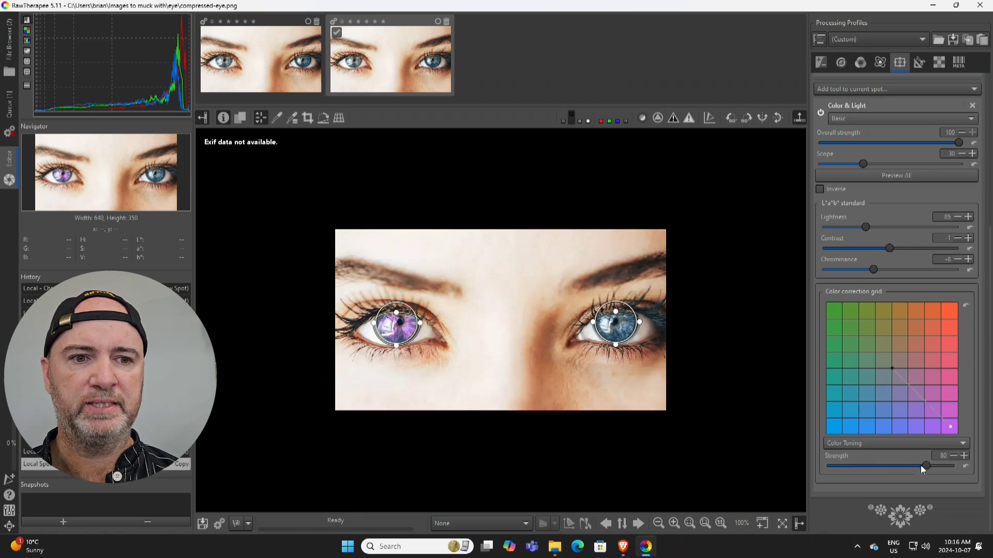
left_click_drag(925, 464, 812, 469)
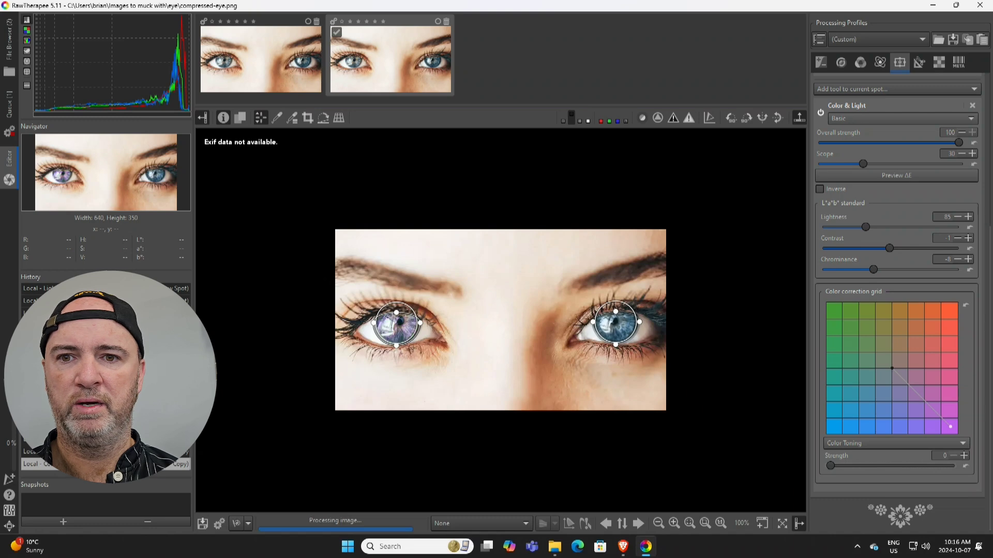